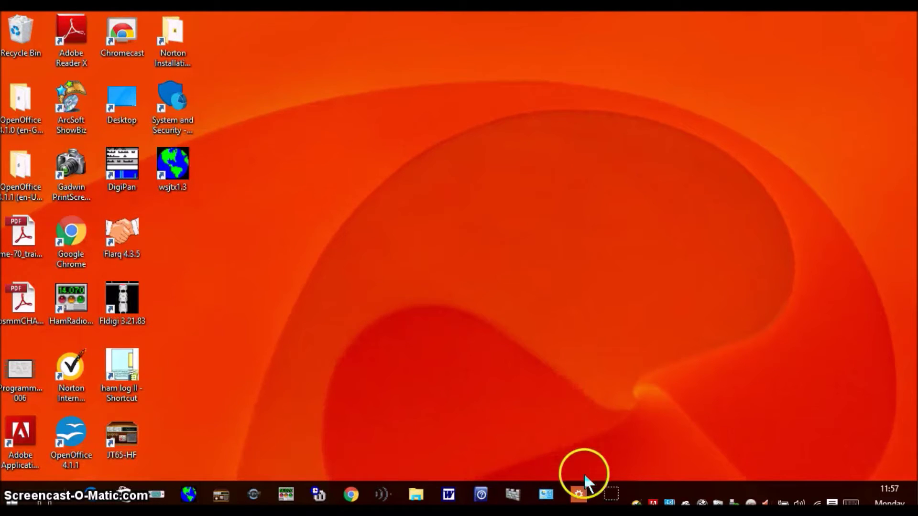
Open Device Manager from the Related settings link on Settings' Devices > Connected devices page
left_click(578, 494)
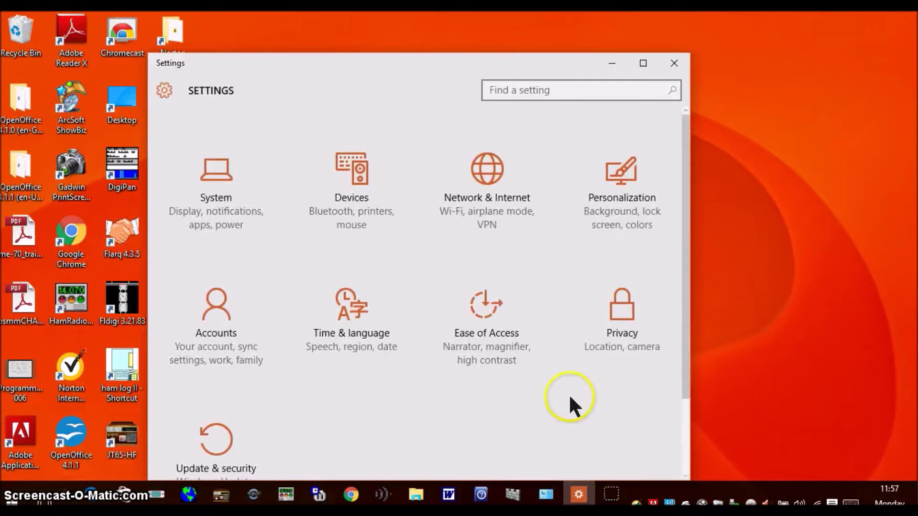
left_click(352, 184)
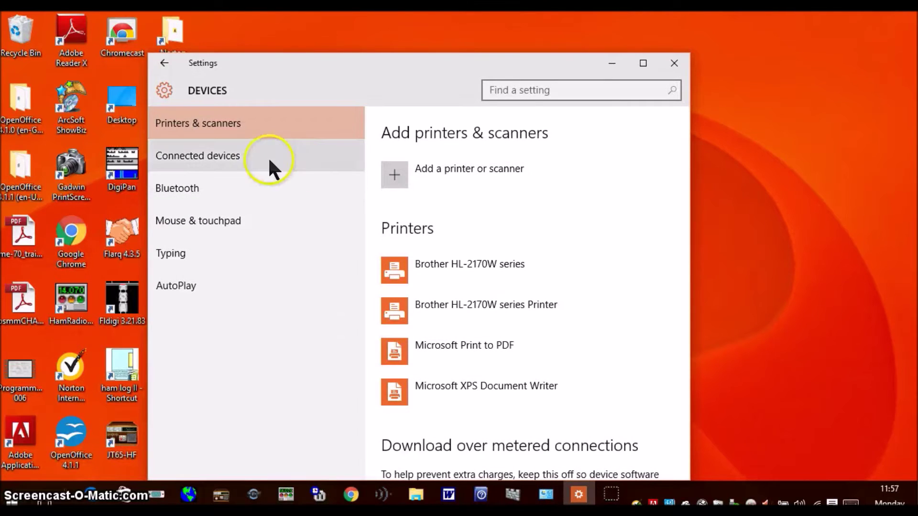
left_click(241, 154)
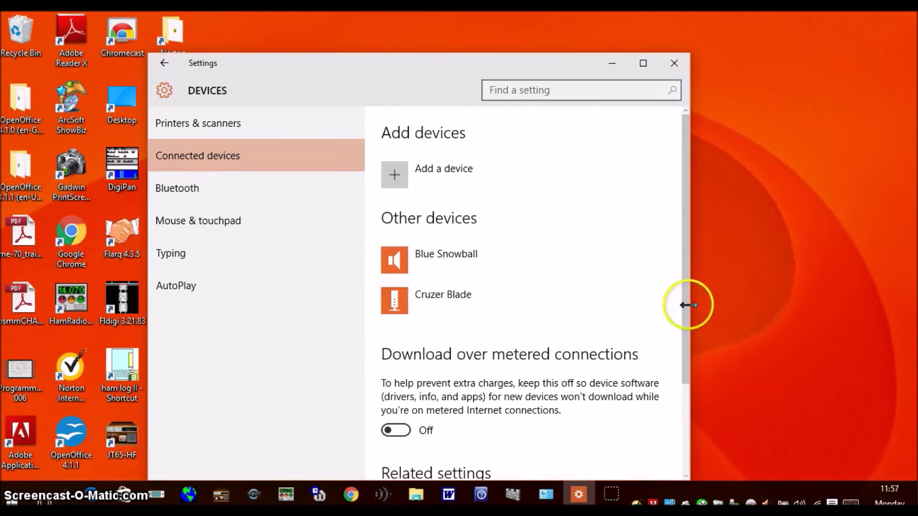
left_click_drag(685, 308, 688, 408)
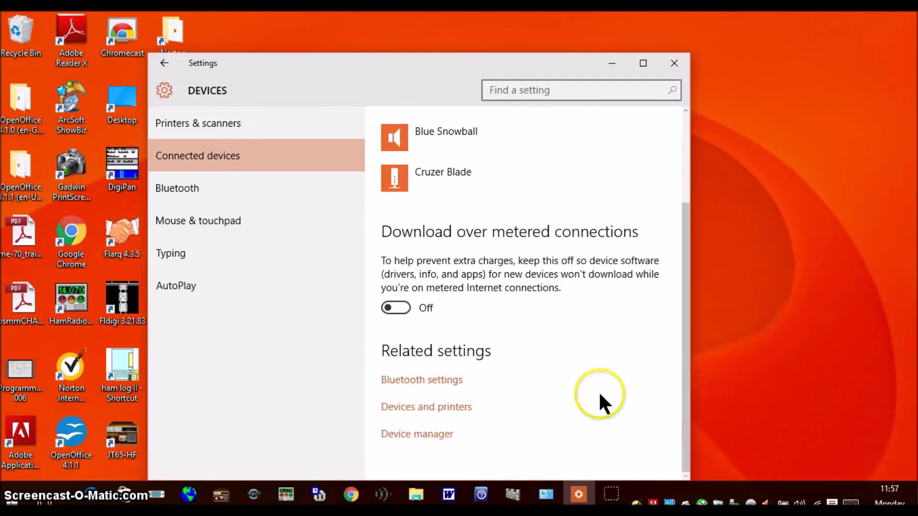
left_click(437, 435)
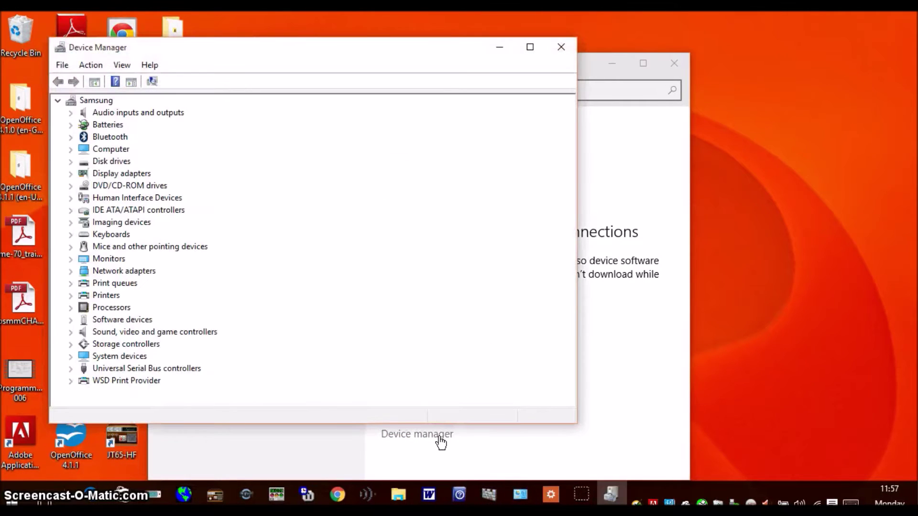
Expand Universal Serial Bus controllers, find no COM port for the adapter, and close Device Manager
left_click(436, 435)
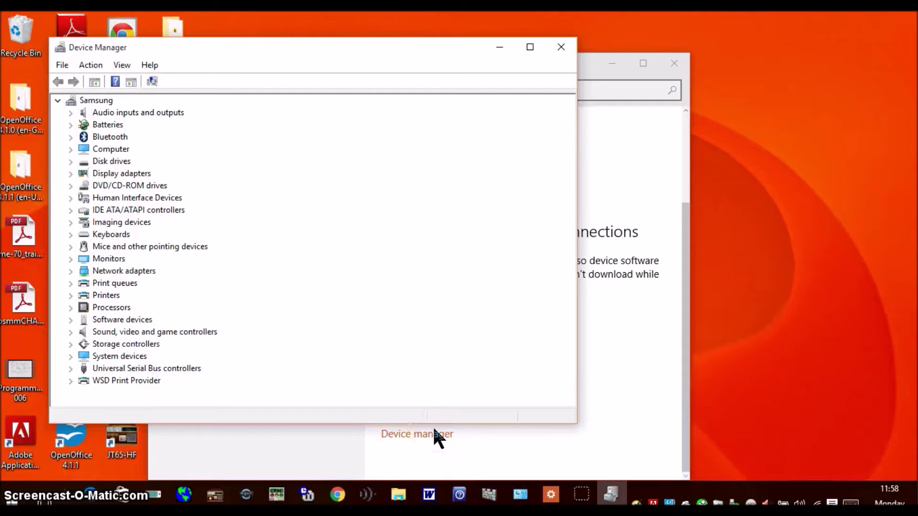
key("u")
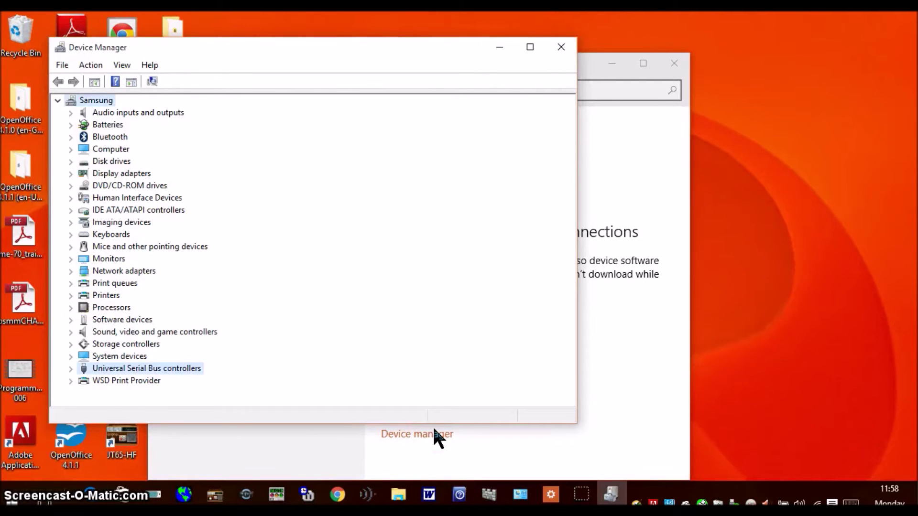
key("Right")
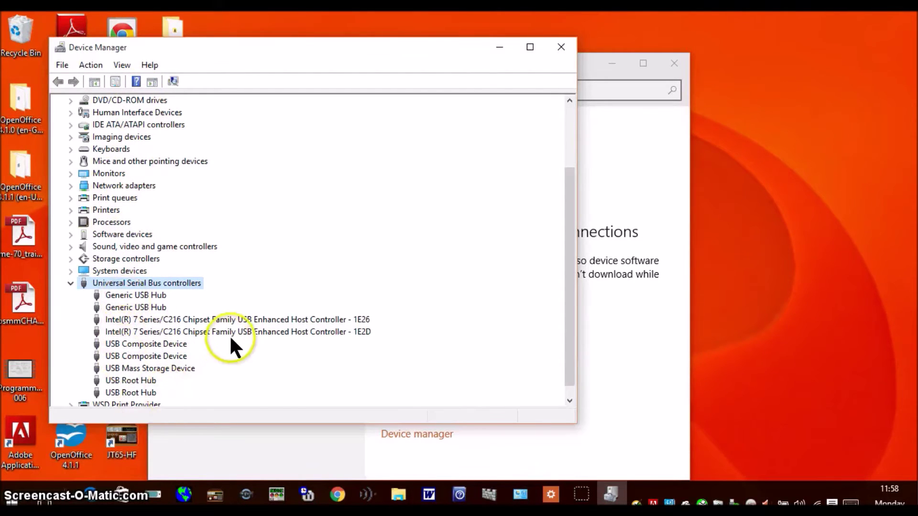
left_click(561, 47)
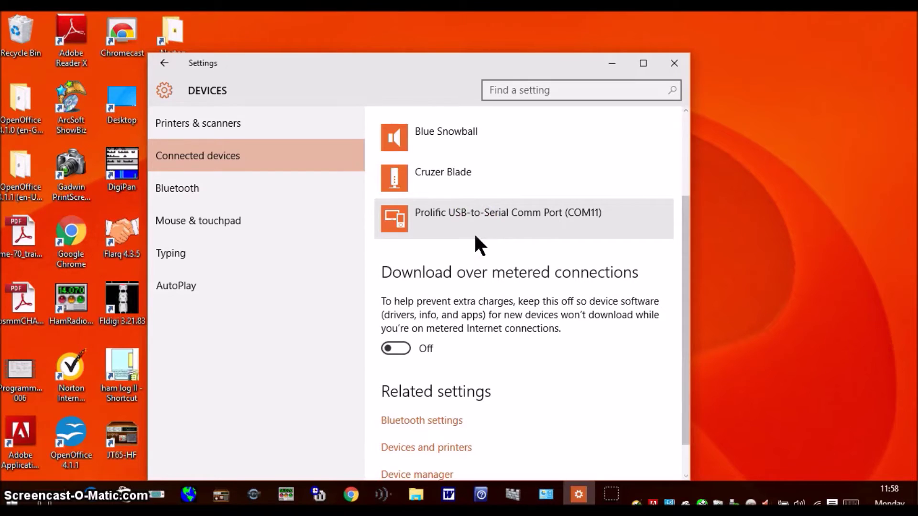
Confirm Prolific USB-to-Serial Comm Port (COM11) is listed under Other devices and reopen Device Manager
left_click(582, 260)
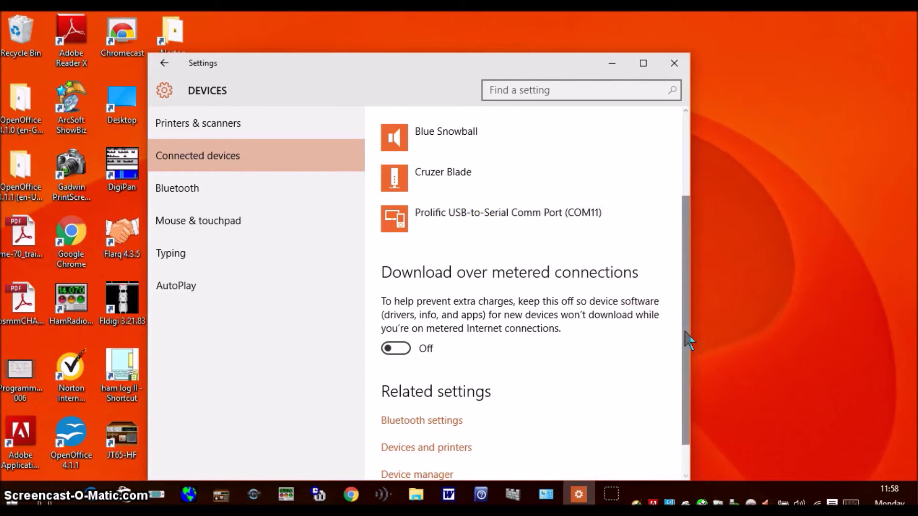
left_click_drag(689, 340, 683, 387)
left_click(435, 435)
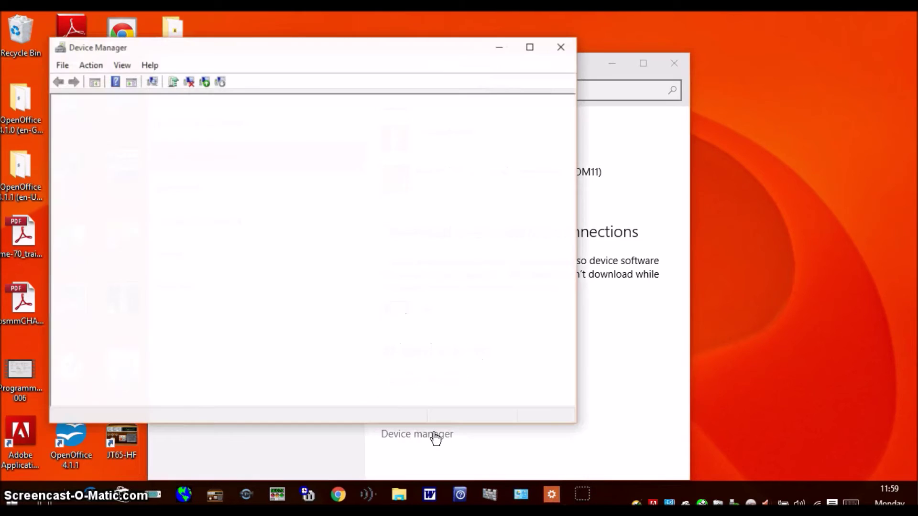
Expand Ports (COM & LPT) to verify the Prolific adapter on COM11, then close Device Manager
left_click(416, 427)
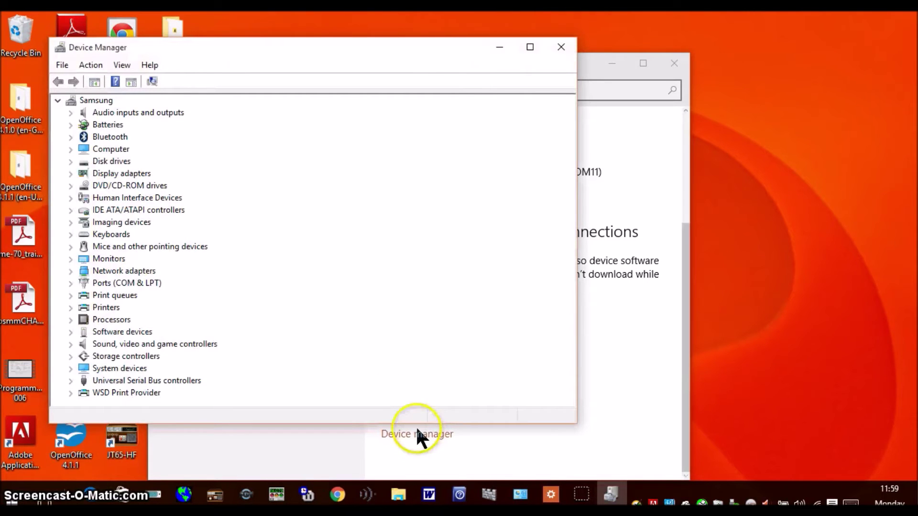
key("u")
key("Right")
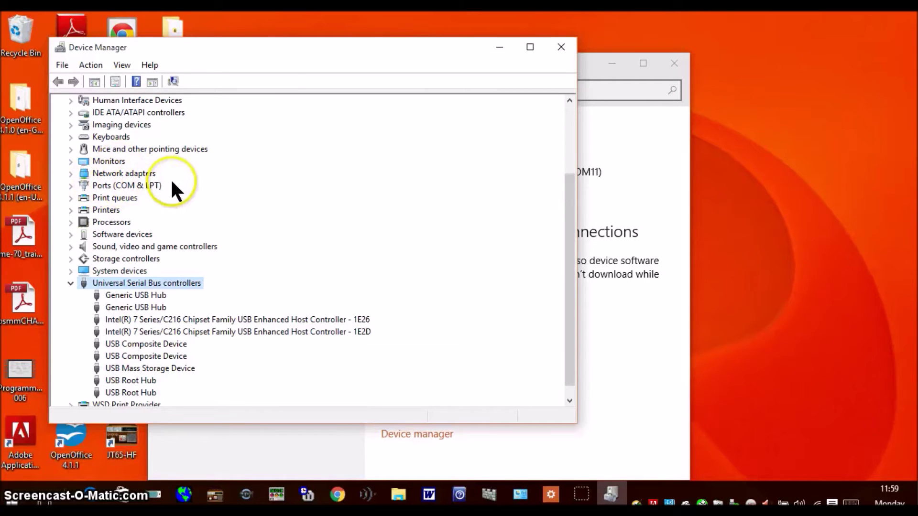
double_click(107, 187)
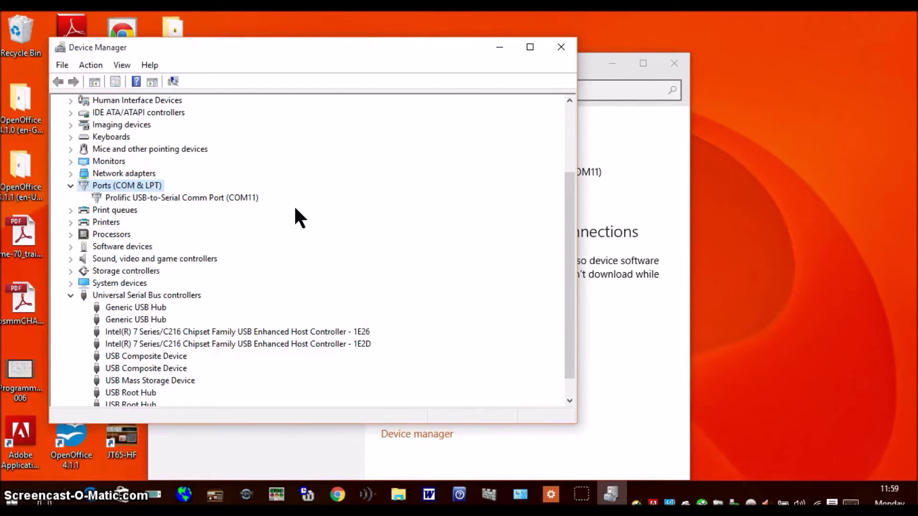
left_click(560, 47)
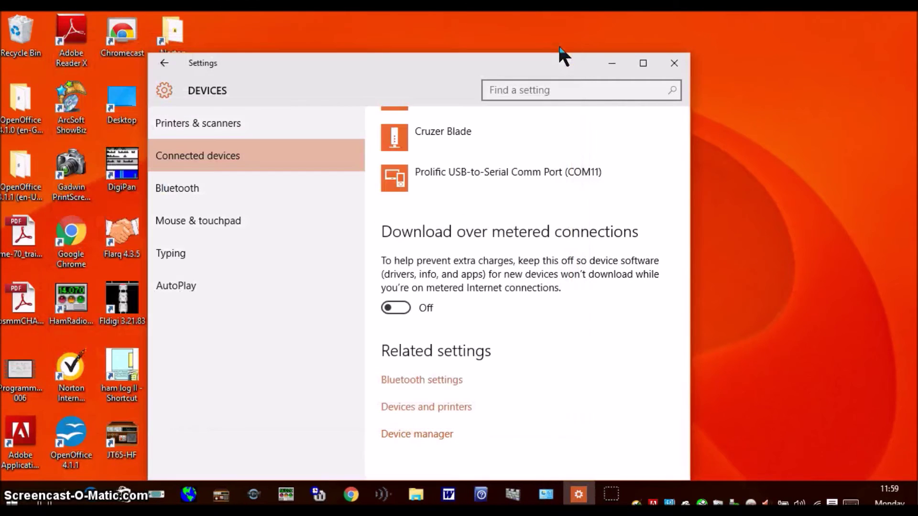
Close the Settings window
left_click(711, 105)
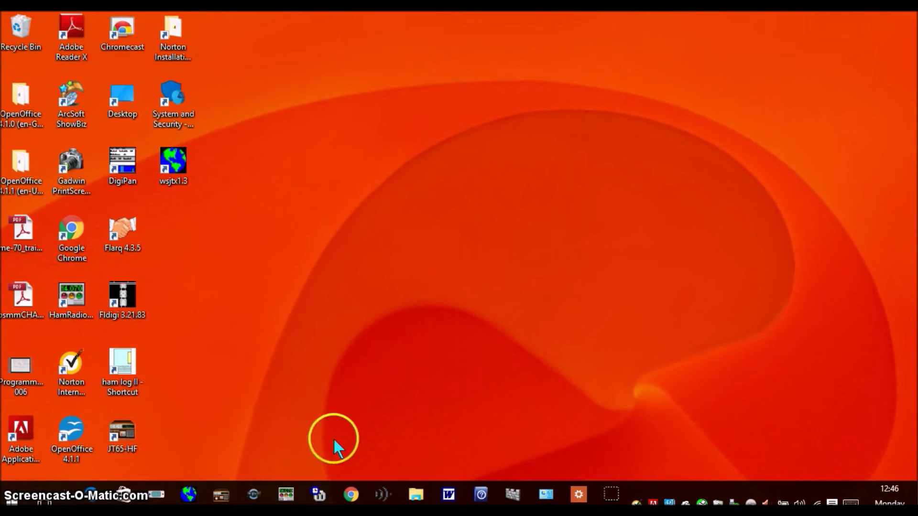
Launch FreeSCAN and open the SCANNING HIGHSCHOOL.996 scanner file
left_click(380, 493)
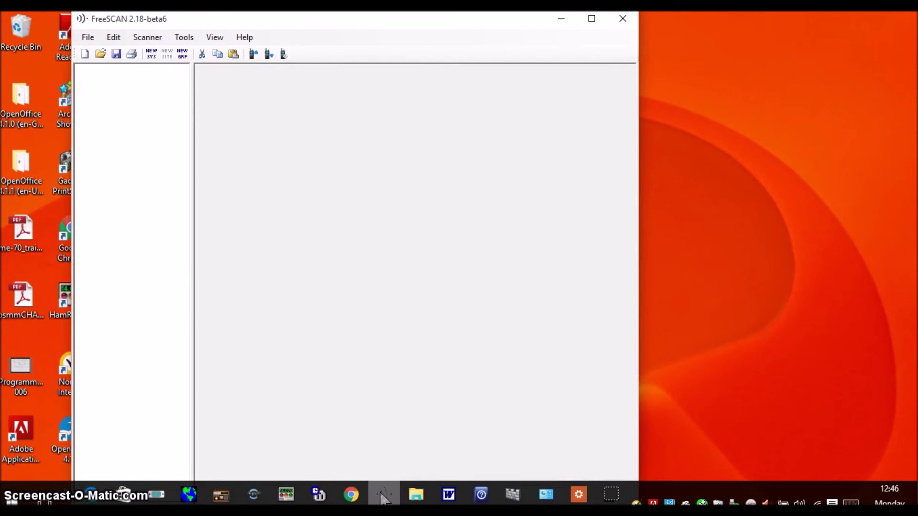
left_click(85, 38)
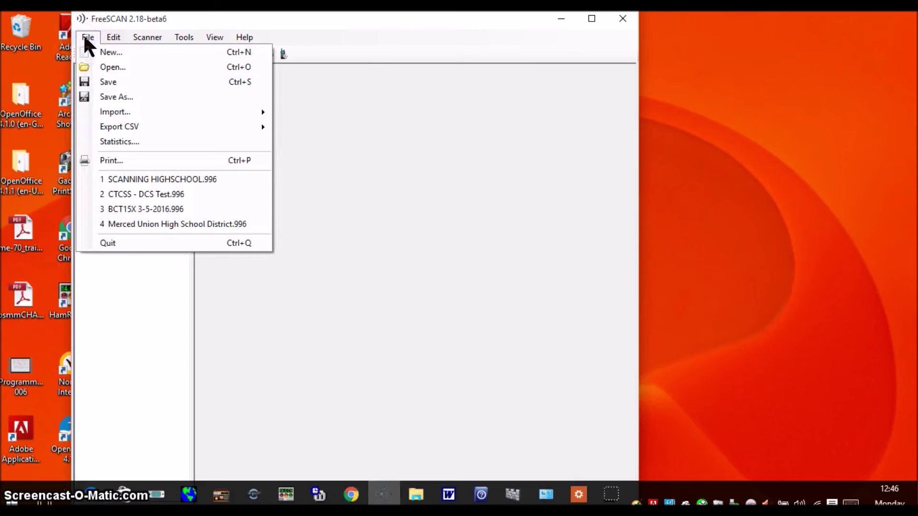
left_click(110, 67)
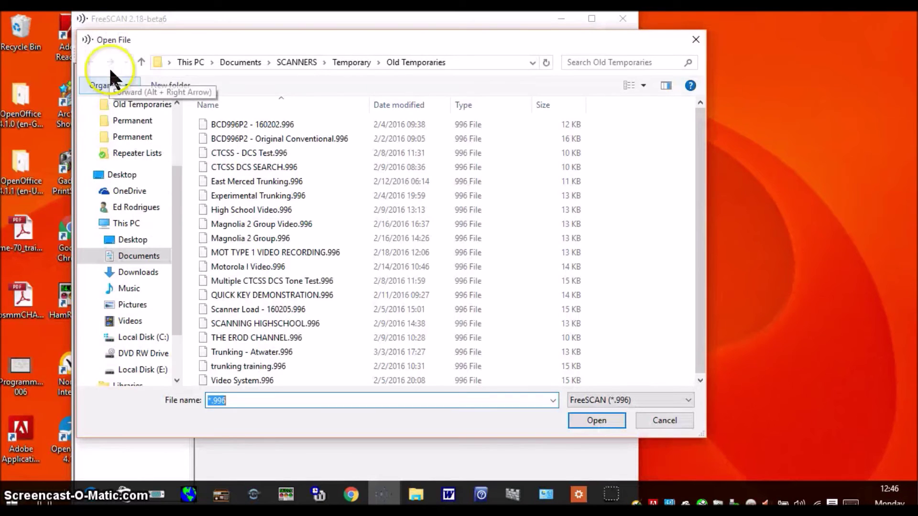
double_click(234, 320)
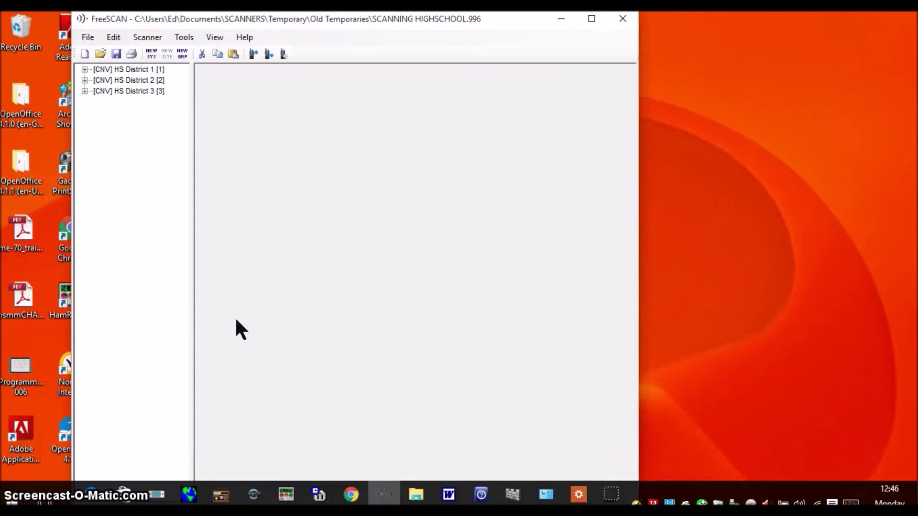
Select HS District 1 in the system tree to show its conventional system settings
left_click(140, 70)
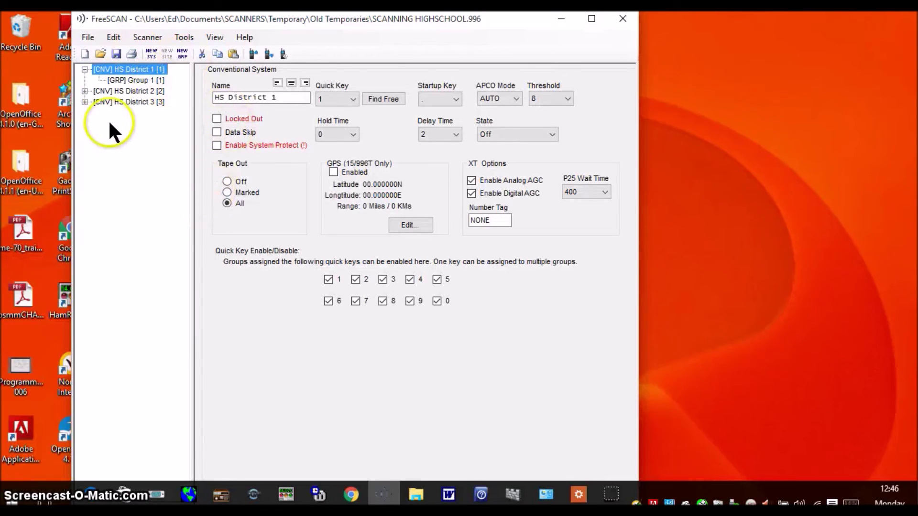
left_click(111, 68)
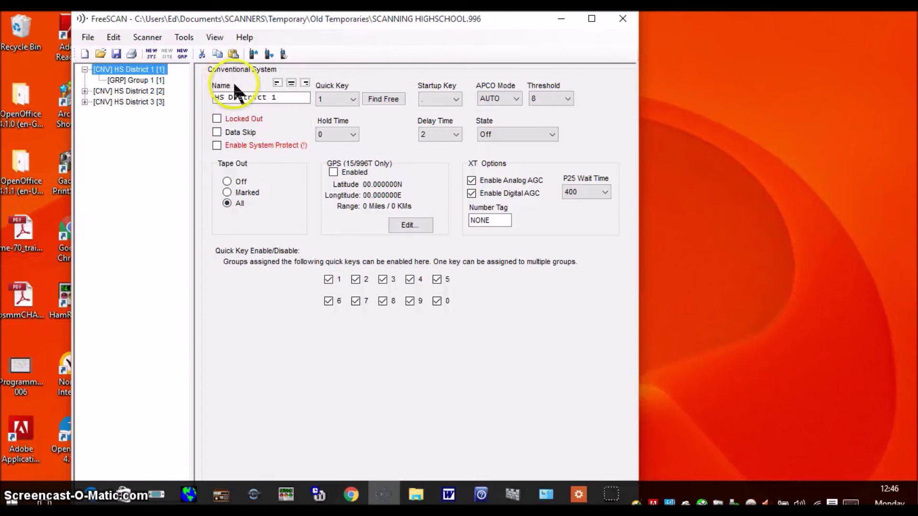
left_click(273, 93)
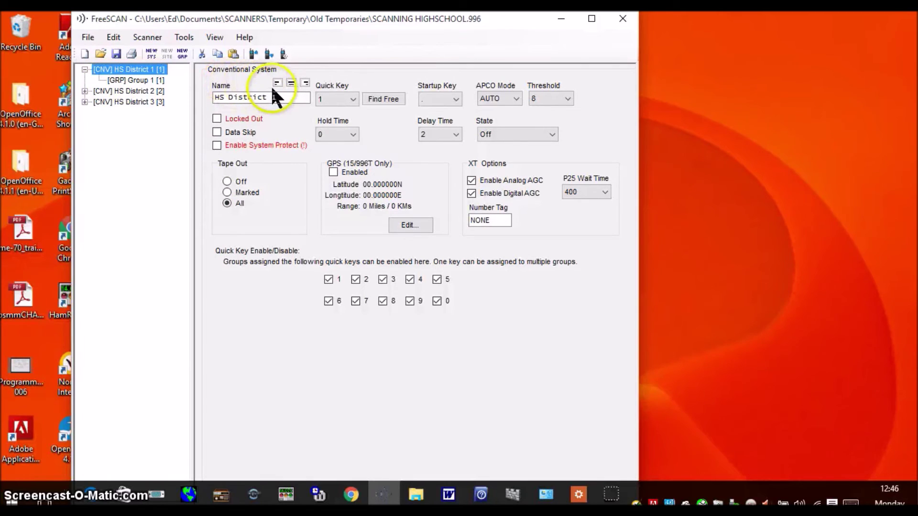
left_click(253, 54)
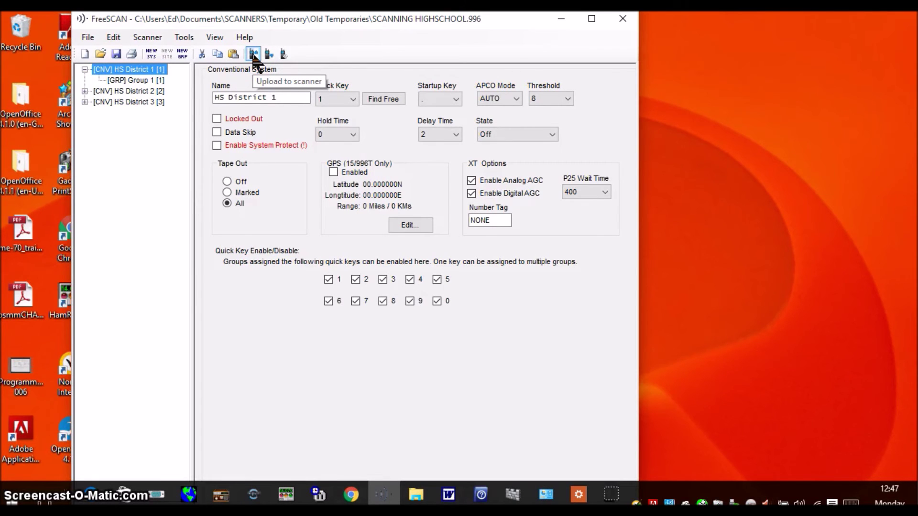
Tick HS District 1 and 2 for sending, start the upload, and dismiss the COM1 access error
left_click(253, 54)
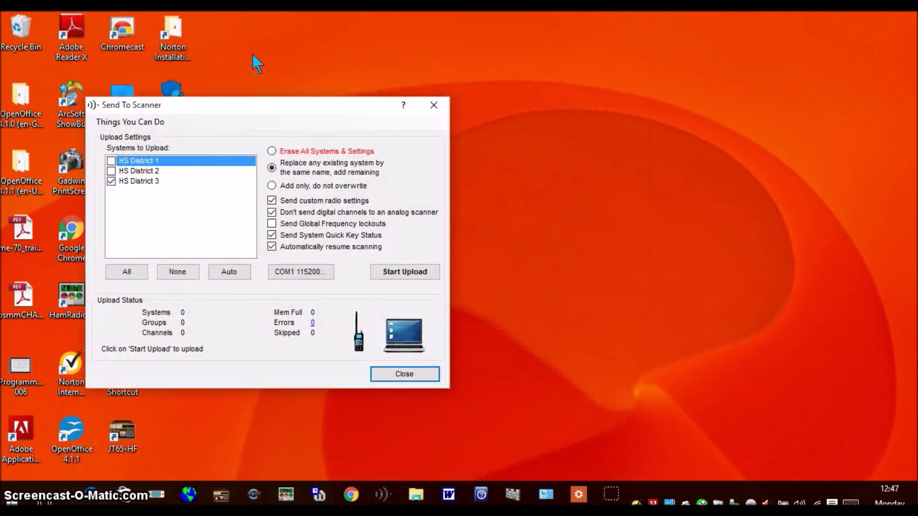
left_click(111, 160)
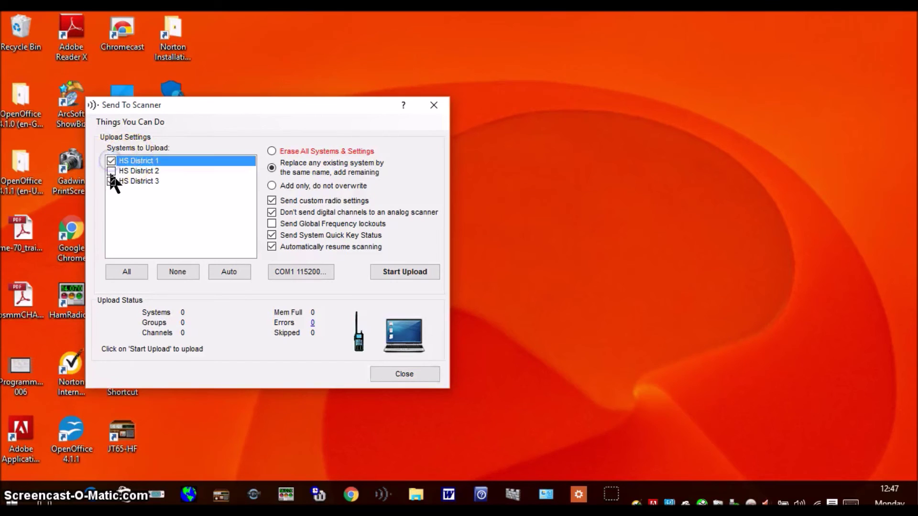
left_click(111, 171)
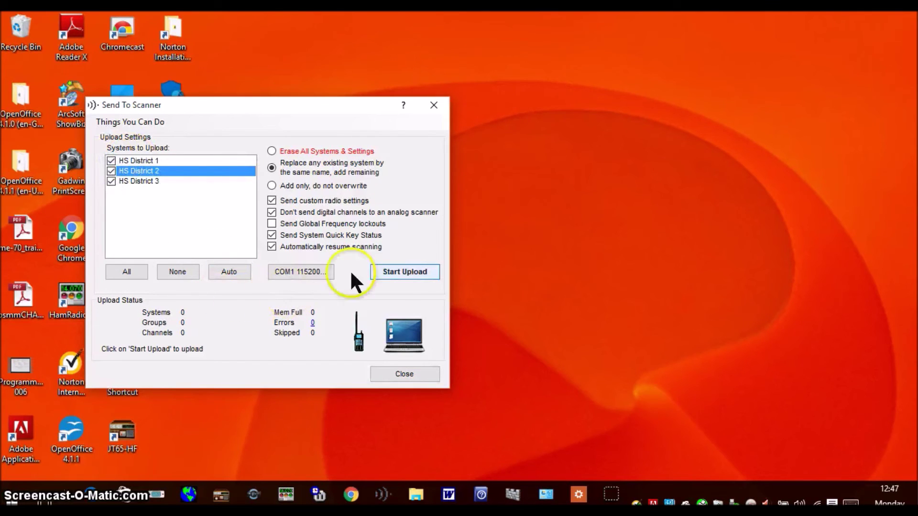
left_click(398, 273)
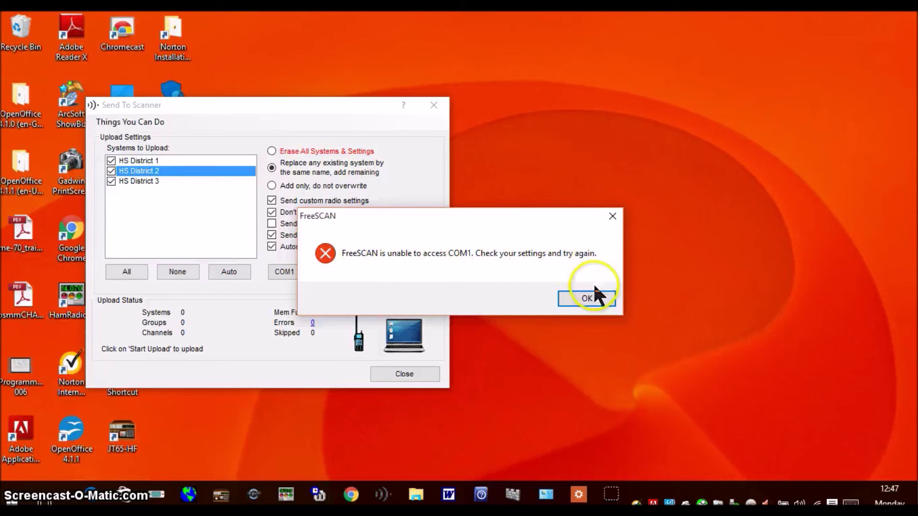
left_click(587, 301)
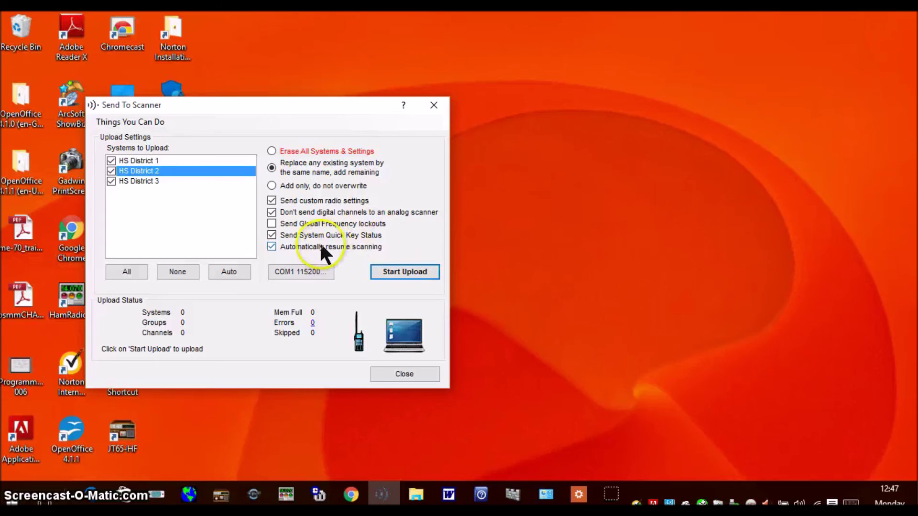
Autodetect the BCT15X scanner and set the connection to COM11 at 115200
left_click(290, 270)
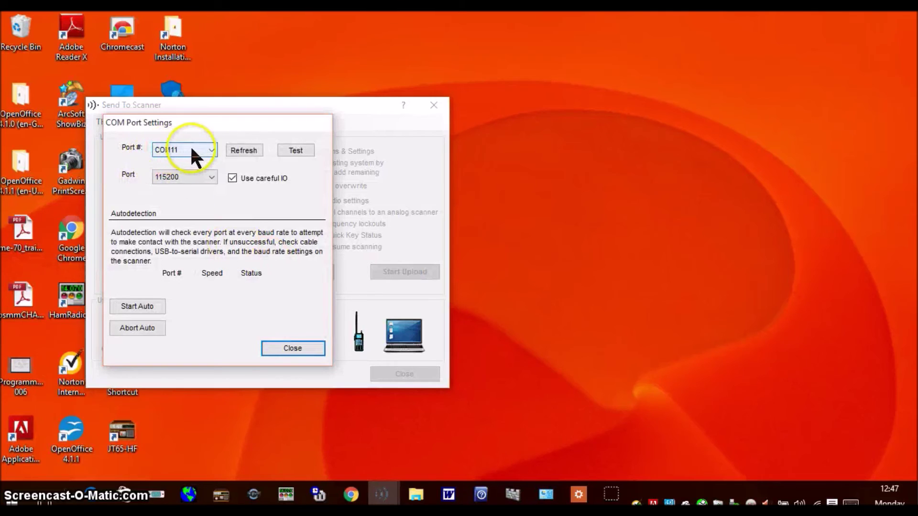
left_click(132, 307)
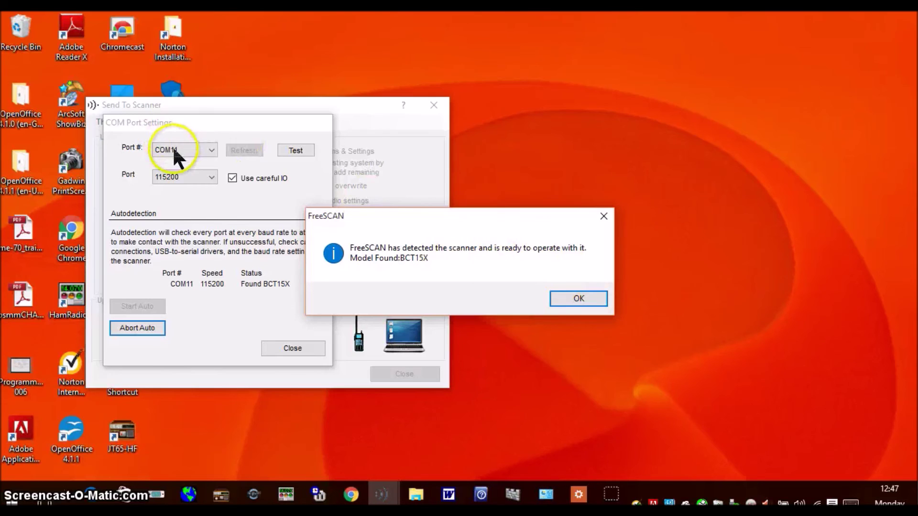
left_click(563, 297)
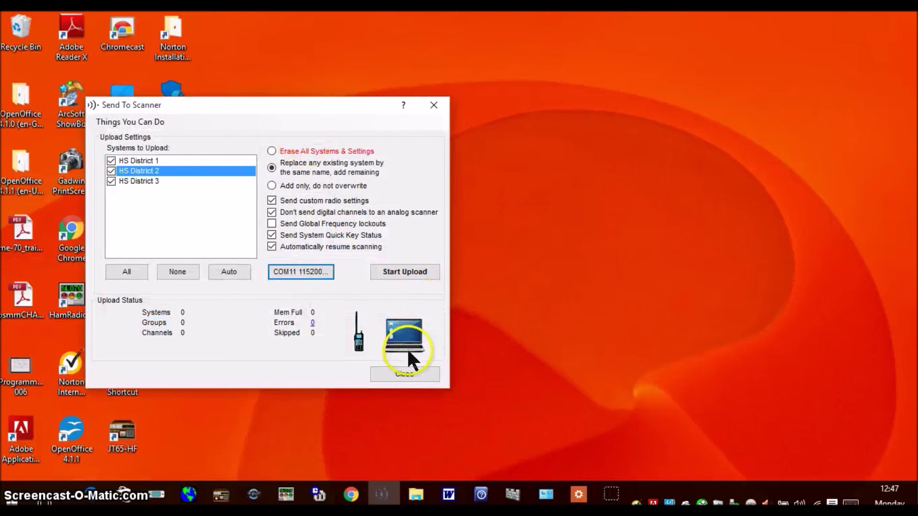
Upload the three HS District systems over COM11: 3 systems, 4 groups, 8 channels
left_click(409, 272)
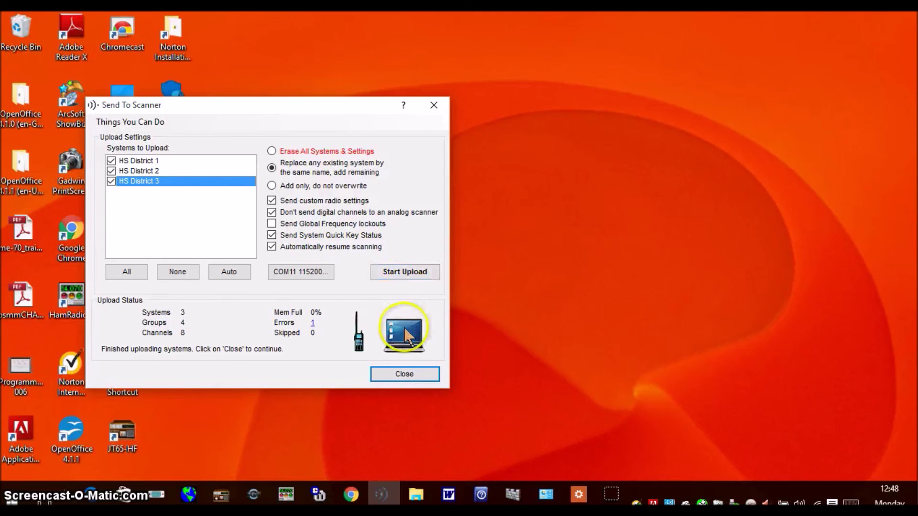
Close the Send To Scanner dialog after the upload finishes
left_click(405, 372)
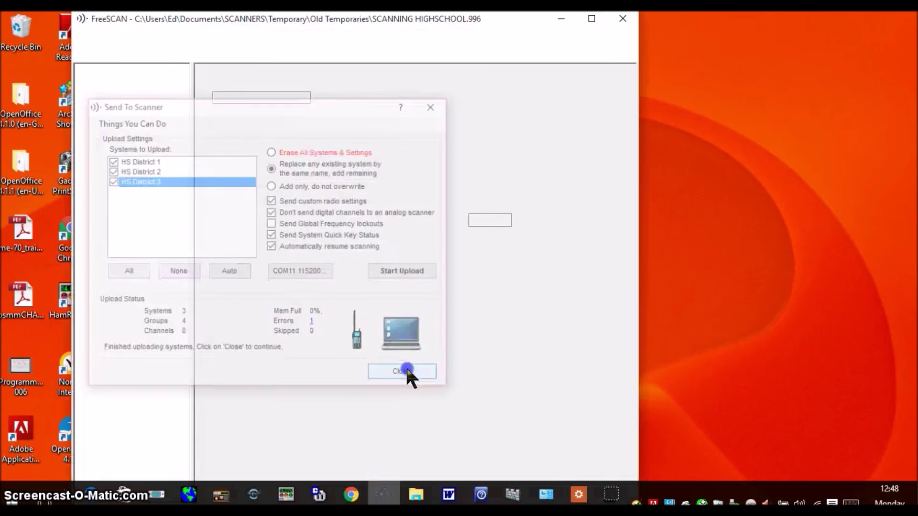